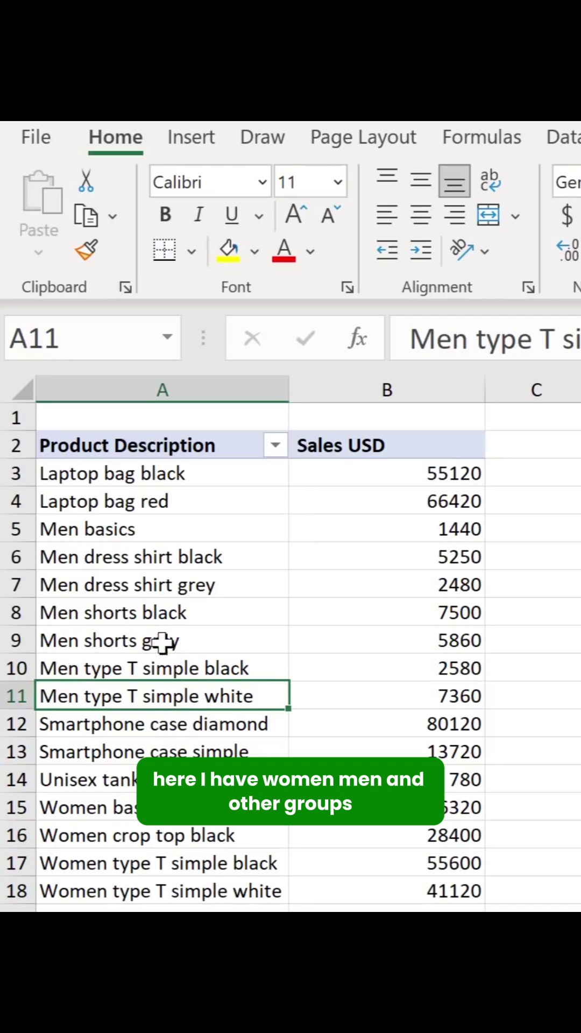
Group the seven Men products, Men basics through Men type T simple white, into Group1
{"action": "left_click", "coordinate": [168, 529]}
{"action": "left_click_drag", "start_coordinate": [168, 552], "coordinate": [243, 696]}
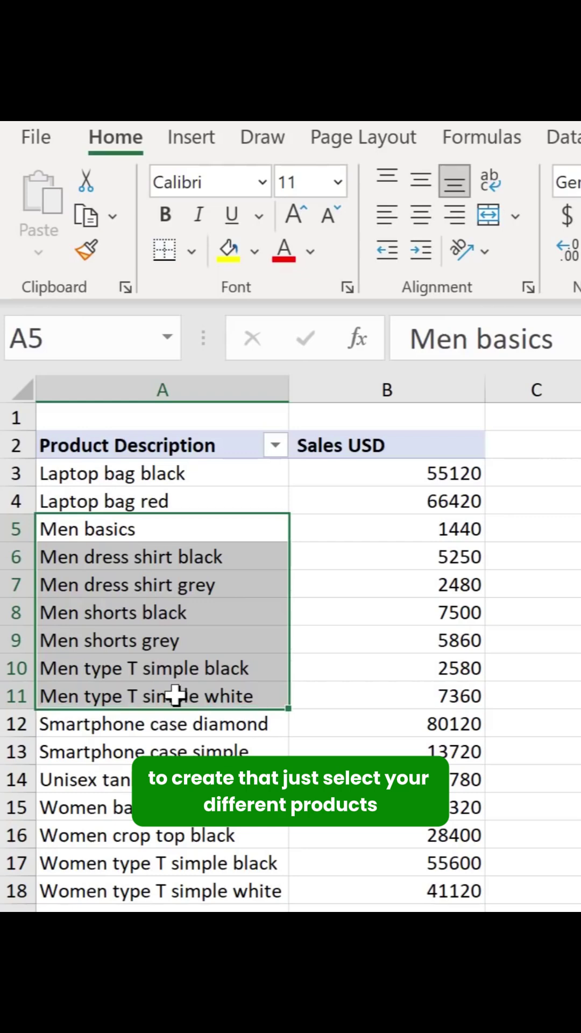
{"action": "right_click", "coordinate": [161, 623]}
{"action": "left_click", "coordinate": [295, 355]}
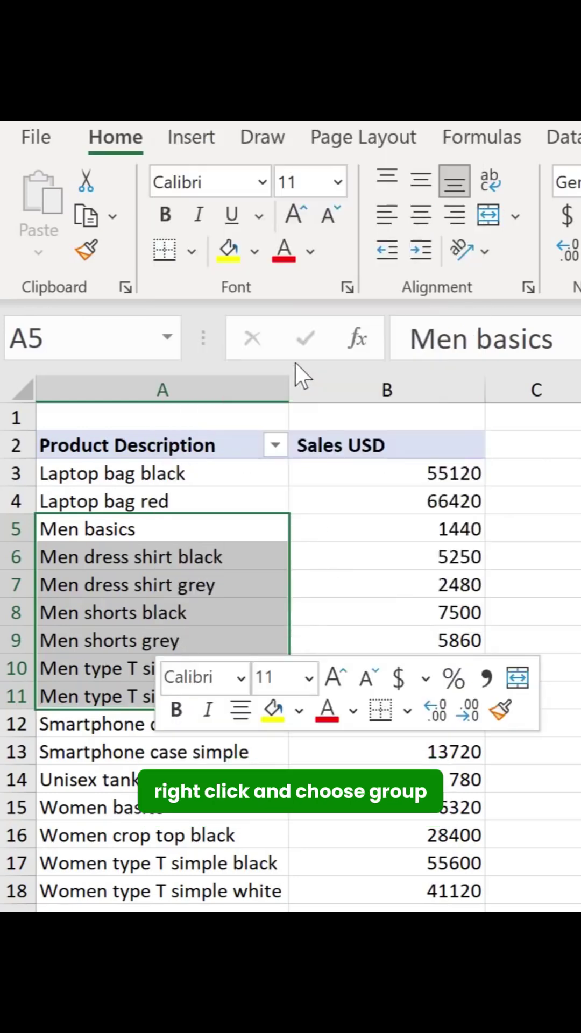
{"action": "left_click", "coordinate": [198, 450]}
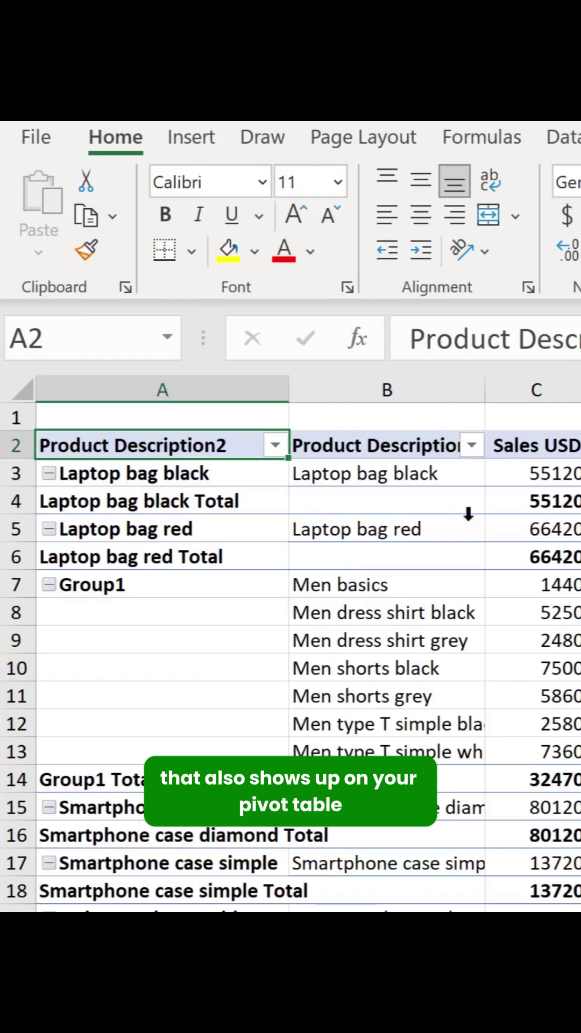
{"action": "type", "text": "Main C"}
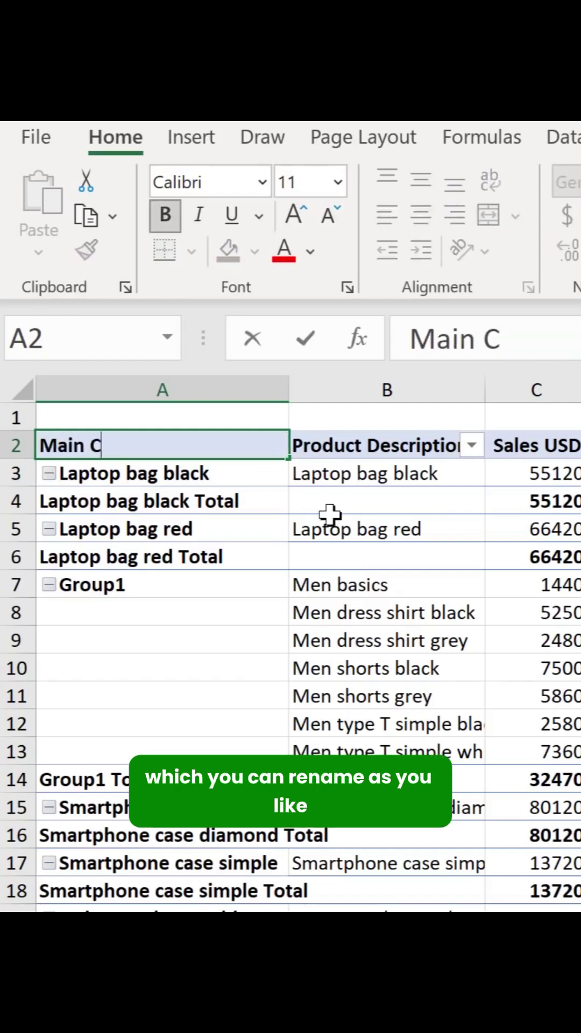
{"action": "type", "text": "ategory"}
Rename the grouping field to 'Main Category' and Group1 to 'Men'
{"action": "key", "text": "Return"}
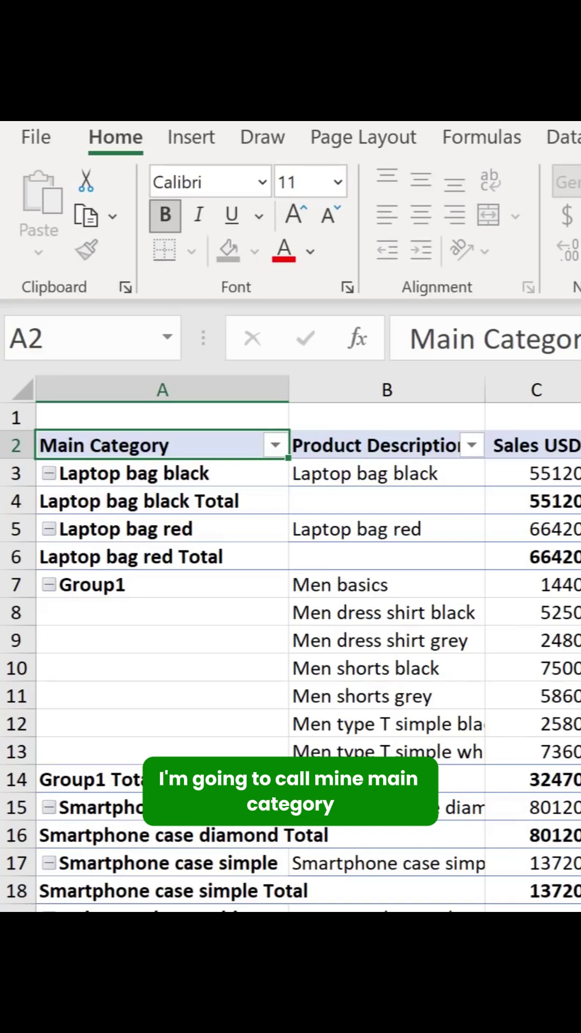
{"action": "key", "text": "Return"}
{"action": "left_click", "coordinate": [190, 590]}
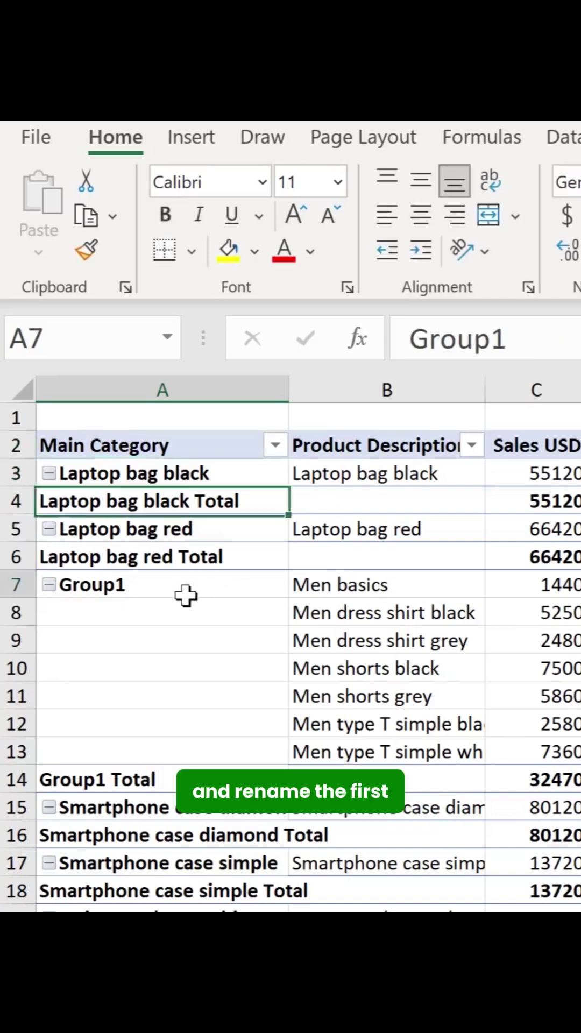
{"action": "mouse_move", "coordinate": [178, 619]}
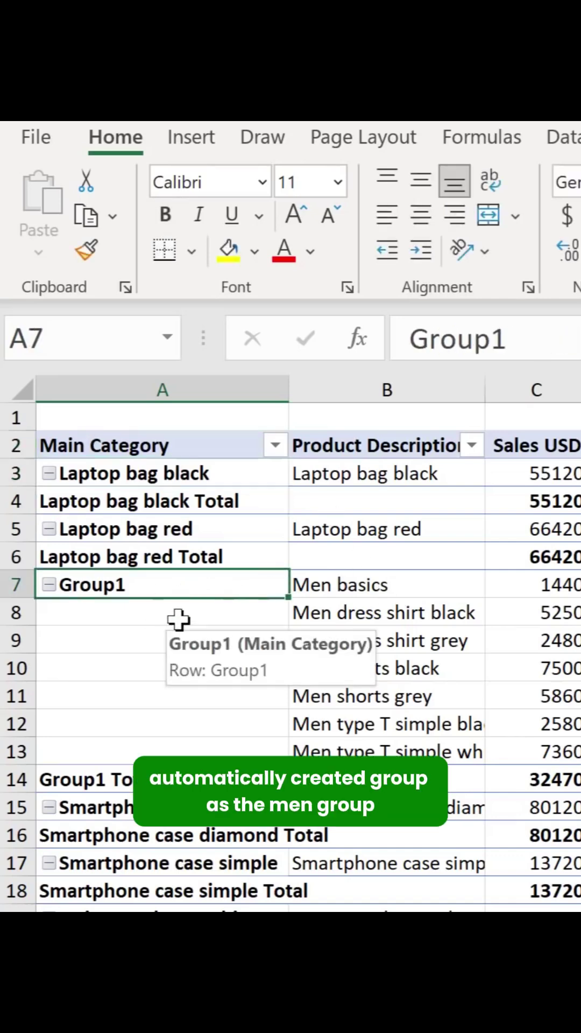
{"action": "type", "text": "Men"}
{"action": "key", "text": "Return"}
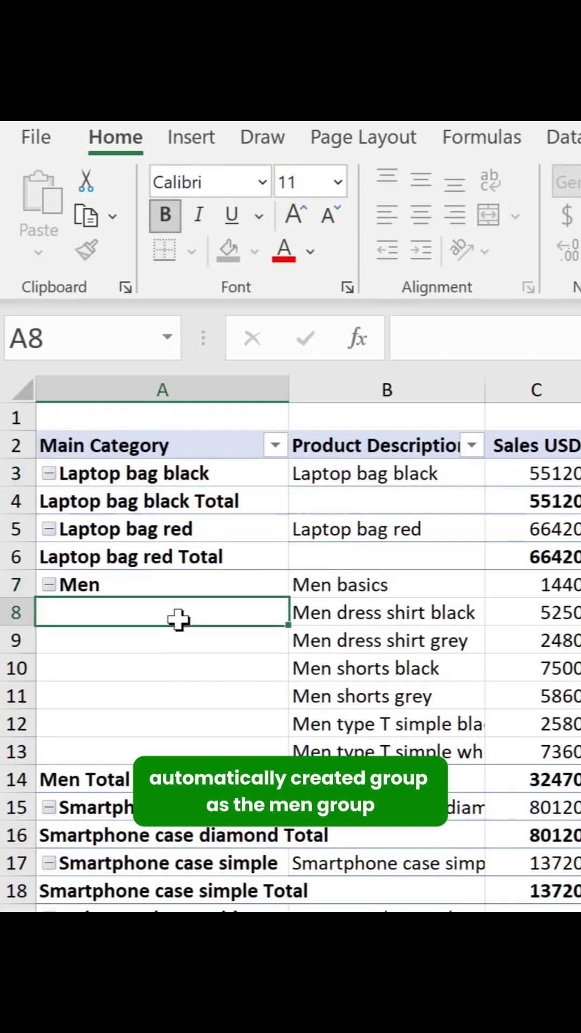
{"action": "scroll", "coordinate": [177, 618], "scroll_direction": "down", "scroll_amount": 1}
{"action": "scroll", "coordinate": [177, 619], "scroll_direction": "down", "scroll_amount": 1}
{"action": "scroll", "coordinate": [227, 672], "scroll_direction": "down", "scroll_amount": 1}
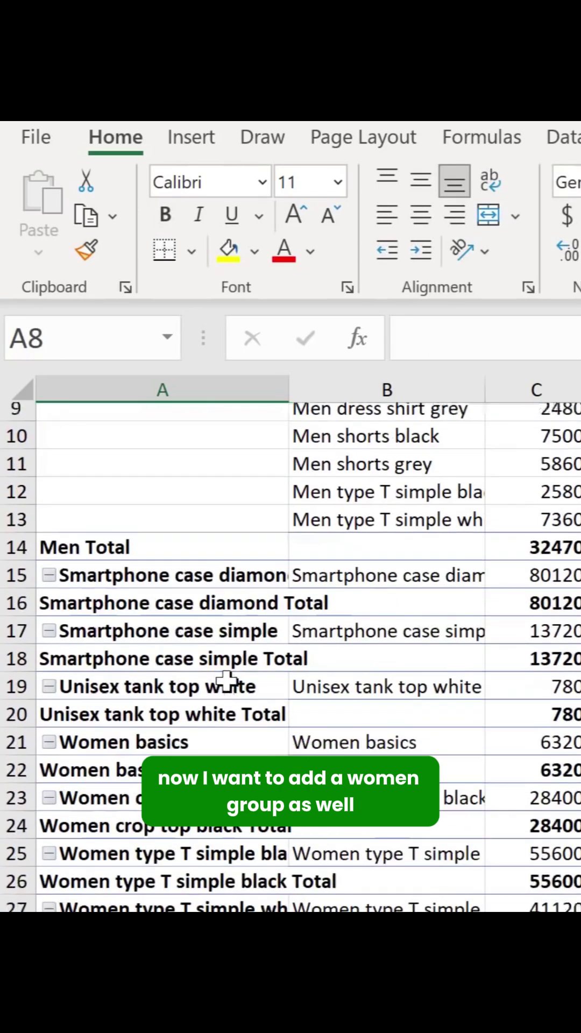
{"action": "scroll", "coordinate": [230, 618], "scroll_direction": "down", "scroll_amount": 1}
{"action": "scroll", "coordinate": [348, 599], "scroll_direction": "down", "scroll_amount": 1}
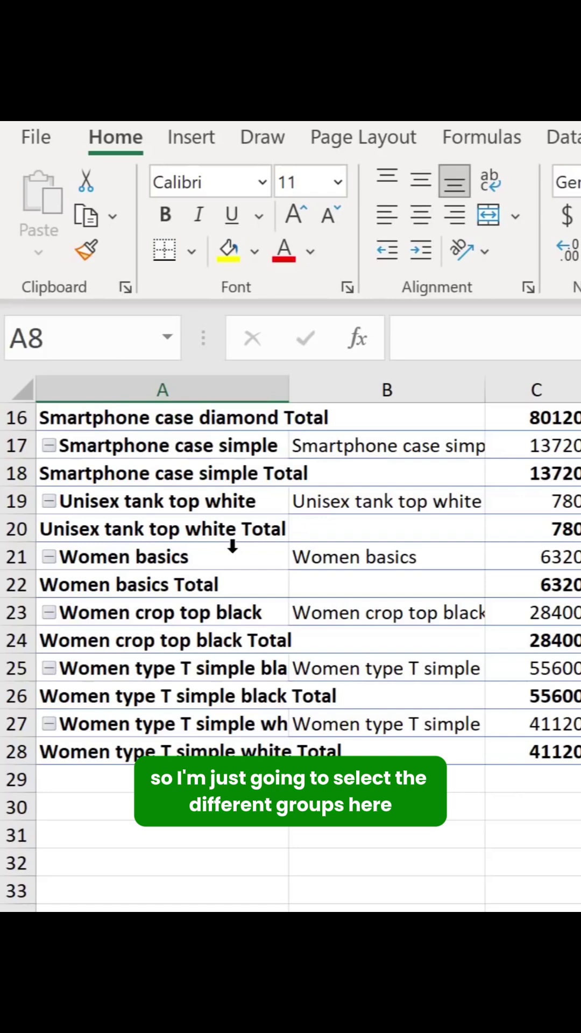
Group the four Women products, from Women basics to the last Women row, into a new group
{"action": "left_click_drag", "start_coordinate": [231, 557], "coordinate": [203, 691]}
{"action": "left_click", "coordinate": [207, 557]}
{"action": "left_click_drag", "start_coordinate": [218, 589], "coordinate": [207, 733]}
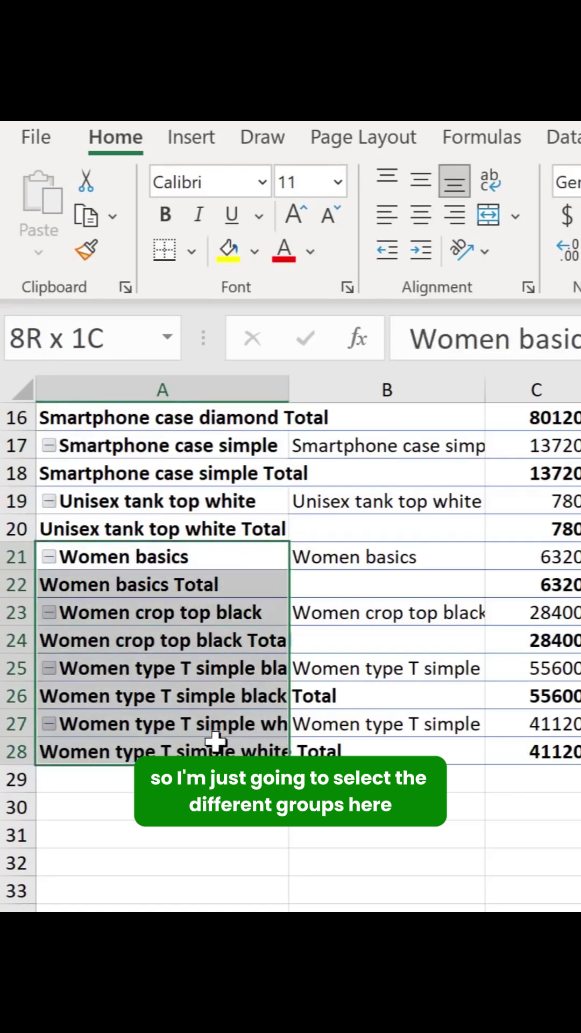
{"action": "right_click", "coordinate": [199, 742]}
{"action": "left_click", "coordinate": [304, 413]}
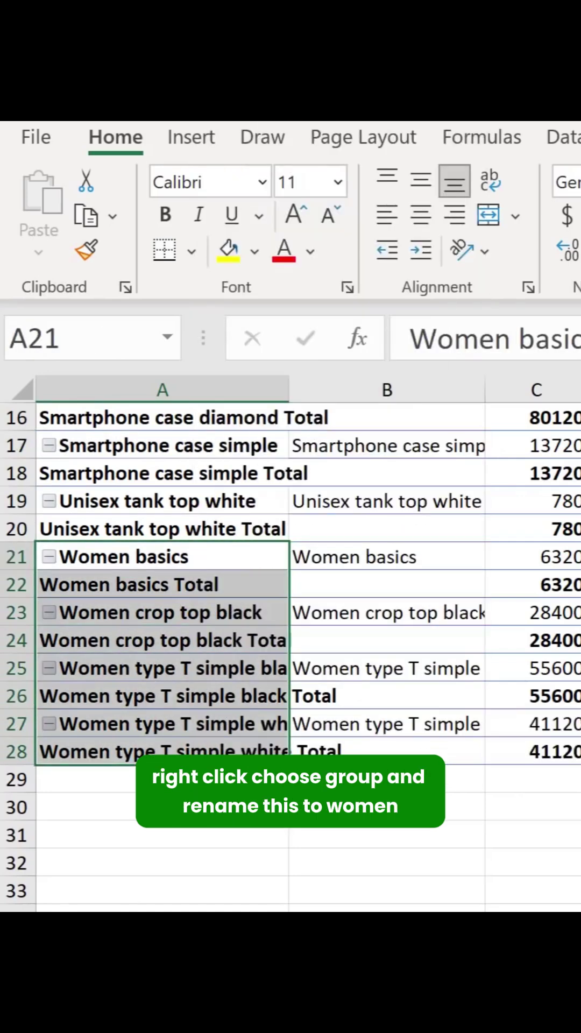
{"action": "left_click", "coordinate": [258, 556]}
{"action": "type", "text": "Women"}
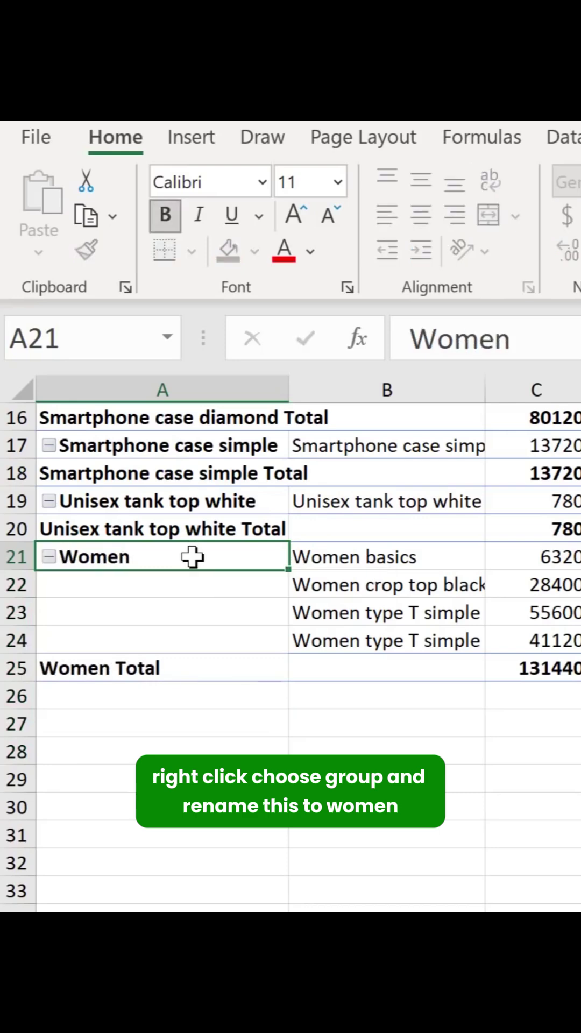
Name the new group 'Women', then group laptop bags, smartphone cases and unisex tank top as 'Other'
{"action": "key", "text": "Return"}
{"action": "scroll", "coordinate": [325, 560], "scroll_direction": "up", "scroll_amount": 2}
{"action": "scroll", "coordinate": [325, 561], "scroll_direction": "up", "scroll_amount": 1}
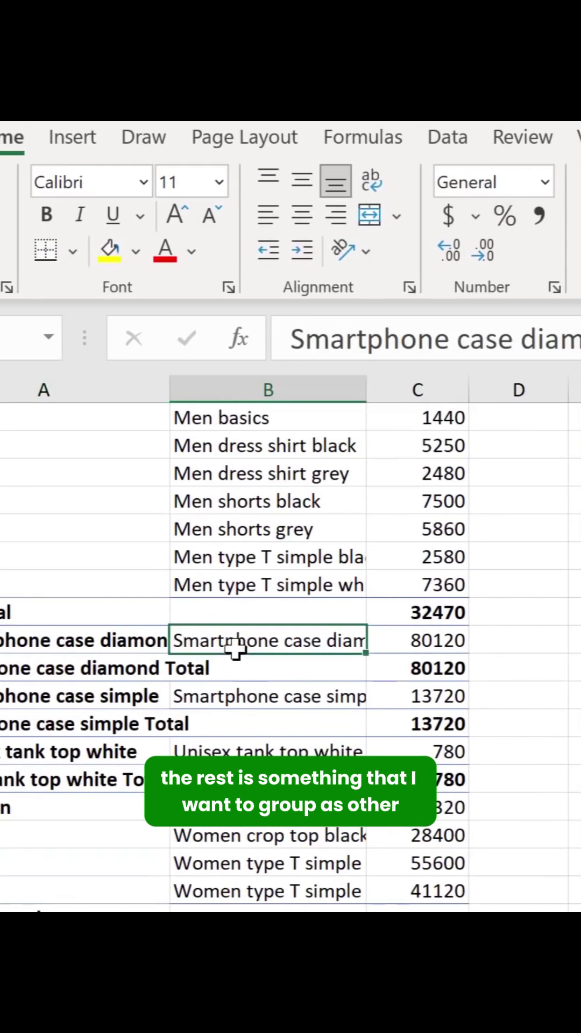
{"action": "left_click_drag", "start_coordinate": [326, 650], "coordinate": [210, 750]}
{"action": "scroll", "coordinate": [178, 754], "scroll_direction": "up", "scroll_amount": 2}
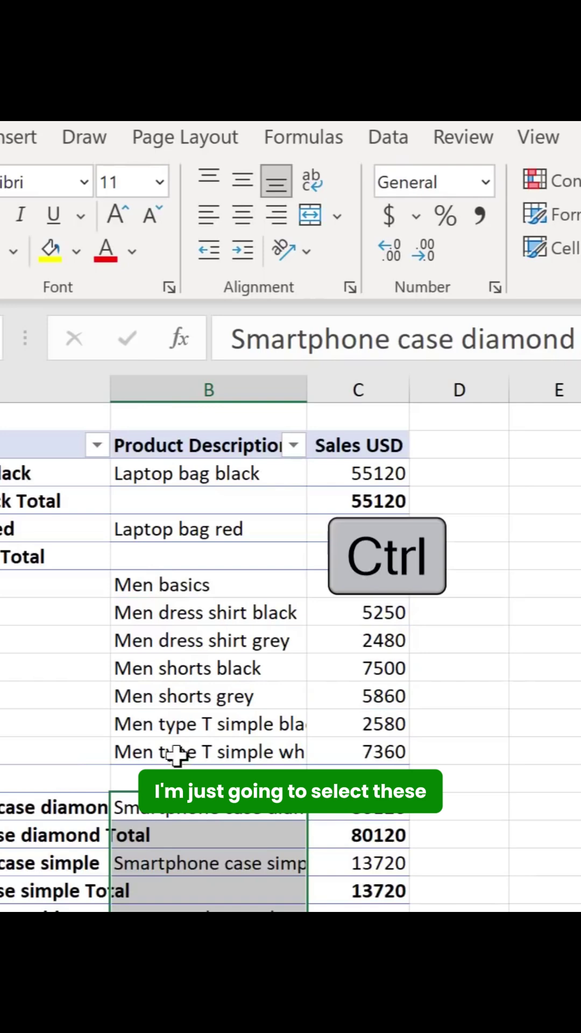
{"action": "left_click_drag", "start_coordinate": [187, 474], "coordinate": [183, 542]}
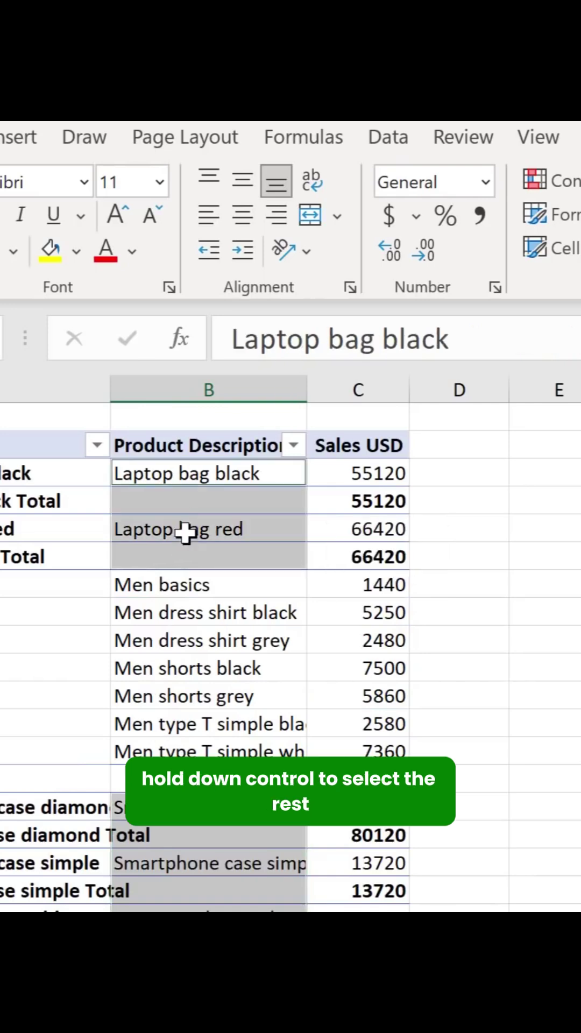
{"action": "right_click", "coordinate": [185, 532]}
{"action": "left_click", "coordinate": [396, 876]}
{"action": "left_click", "coordinate": [186, 475]}
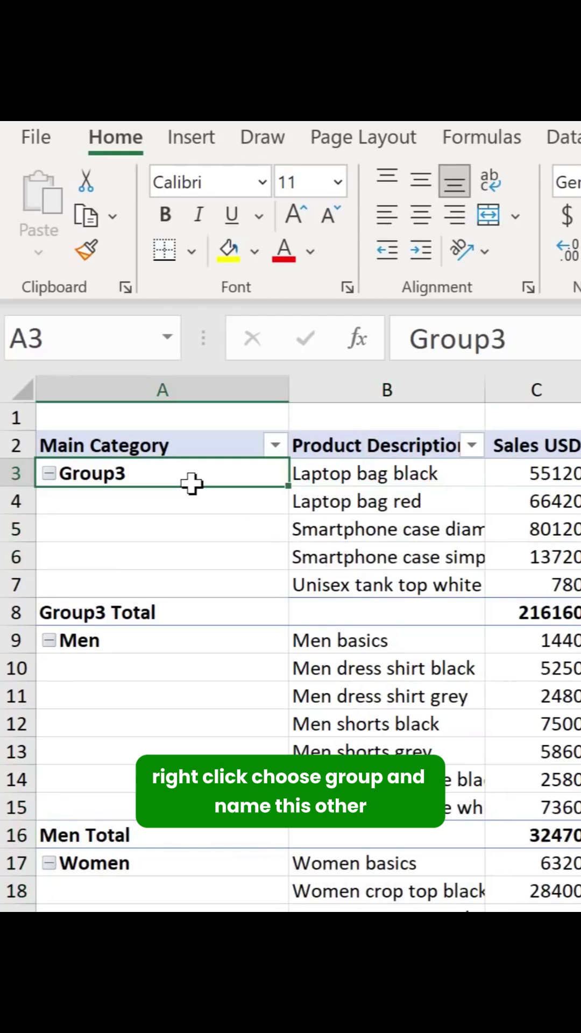
{"action": "type", "text": "Other"}
{"action": "key", "text": "Return"}
{"action": "scroll", "coordinate": [194, 485], "scroll_direction": "down", "scroll_amount": 2}
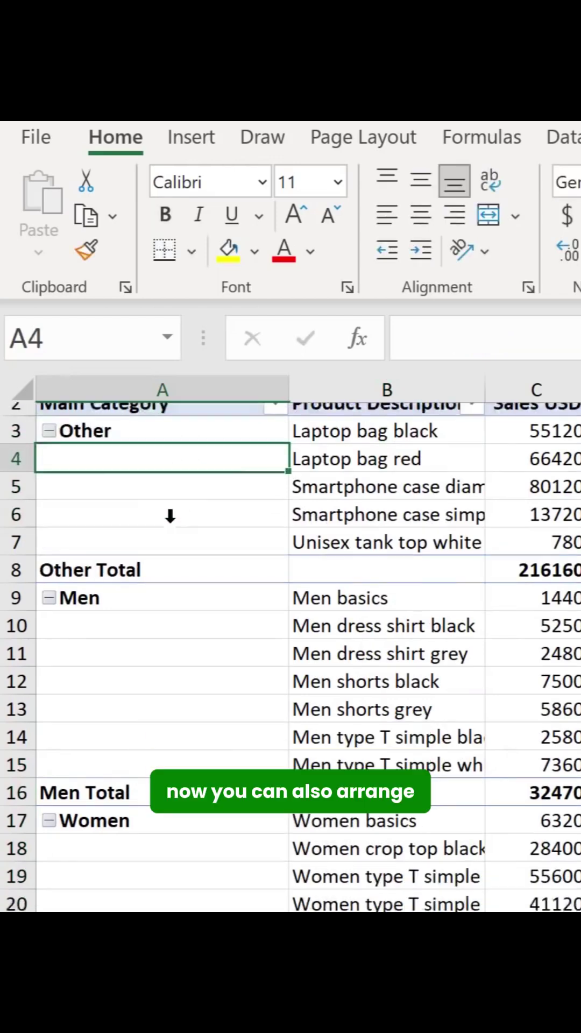
{"action": "scroll", "coordinate": [157, 530], "scroll_direction": "up", "scroll_amount": 2}
Move the Other group (216,160) below the Women Total row so it appears last
{"action": "left_click", "coordinate": [134, 476]}
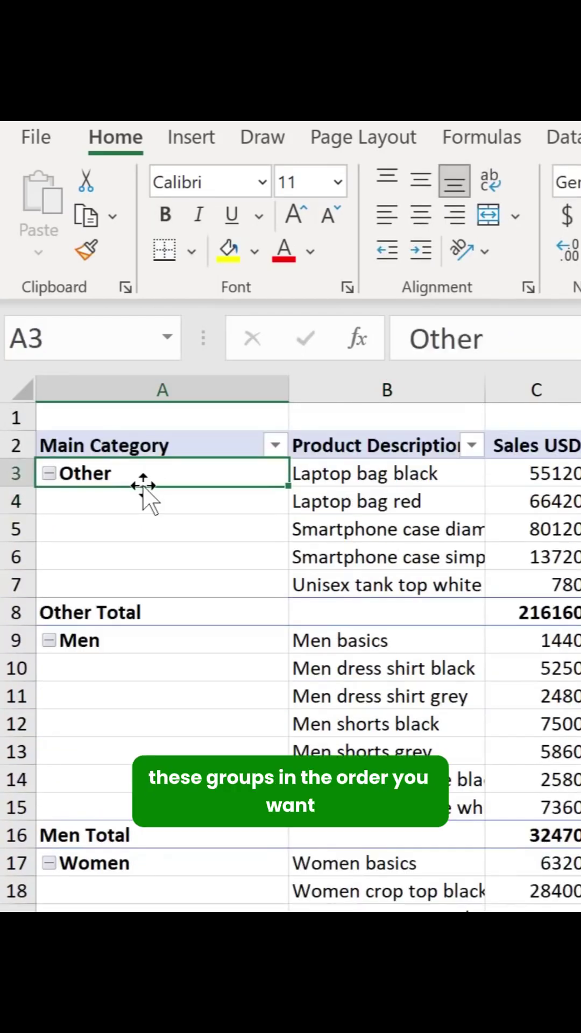
{"action": "left_click_drag", "start_coordinate": [142, 489], "coordinate": [143, 548]}
{"action": "left_click_drag", "start_coordinate": [161, 488], "coordinate": [156, 829]}
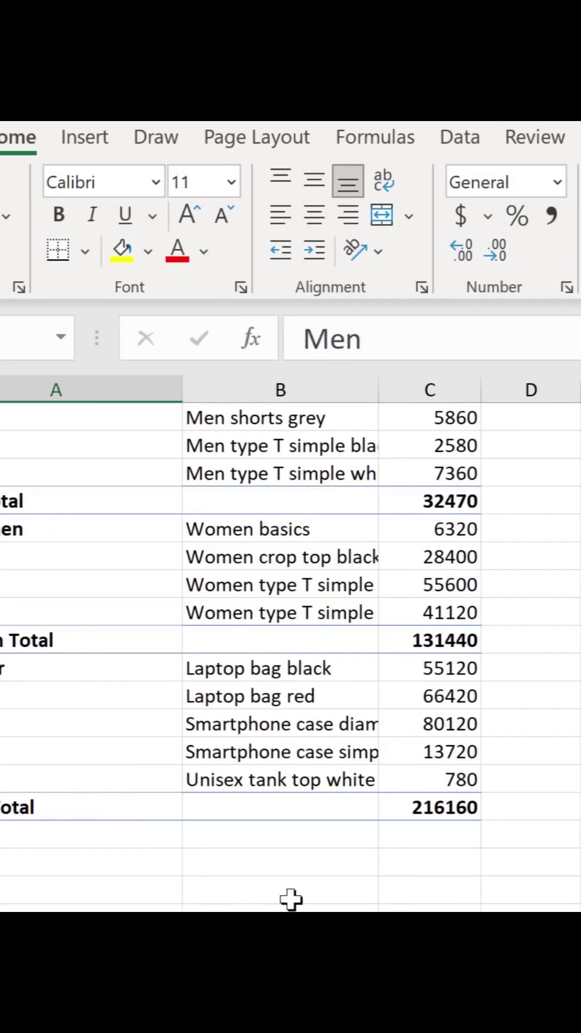